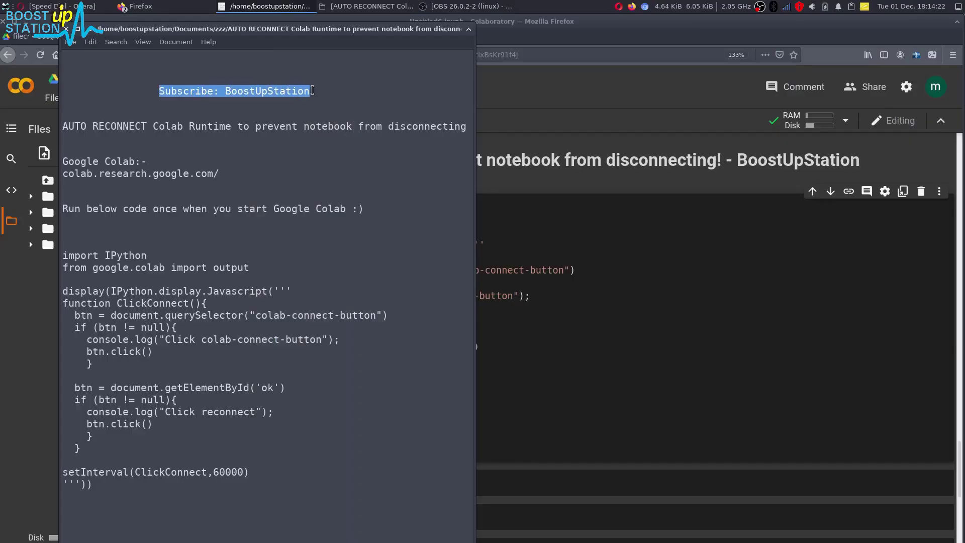
Highlight the AUTO RECONNECT title line in the notes, then clear the highlight
drag(69, 126, 234, 125)
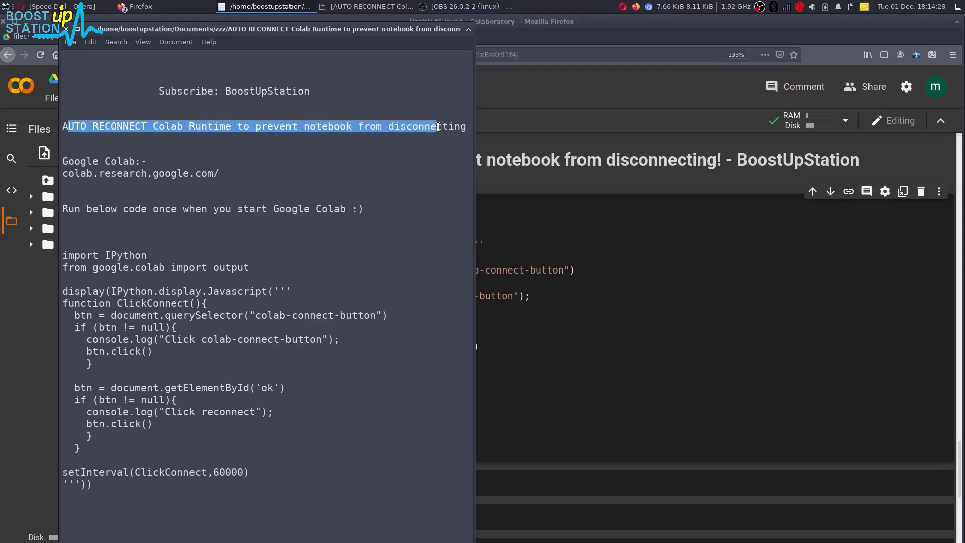
drag(235, 126, 465, 126)
click(465, 126)
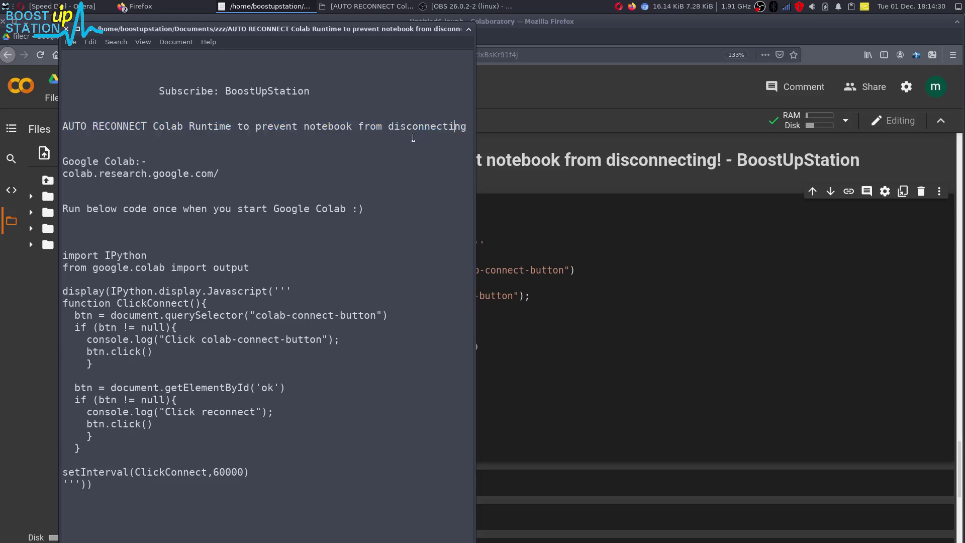
click(354, 152)
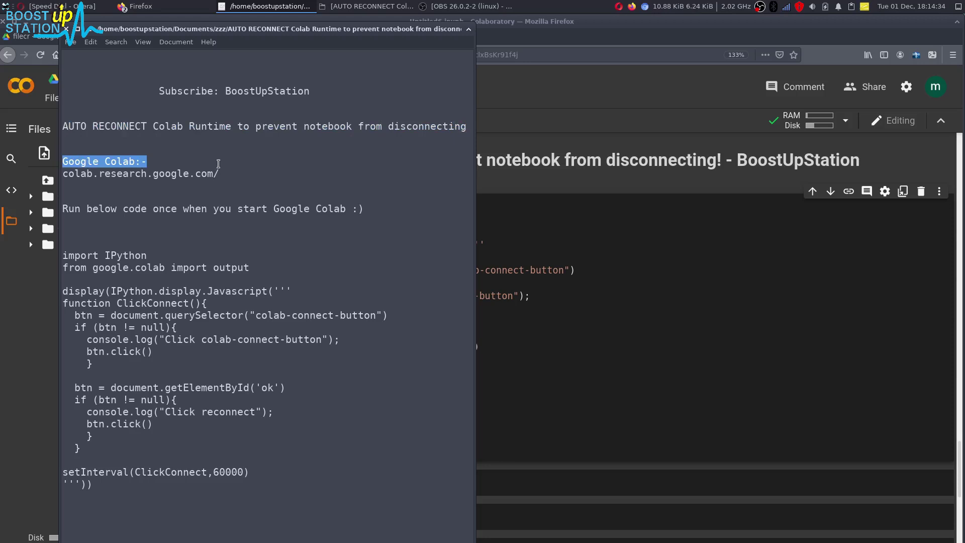
Select the full auto-reconnect code block in the notes and open its context menu
drag(63, 161, 240, 175)
click(84, 208)
drag(86, 208, 177, 209)
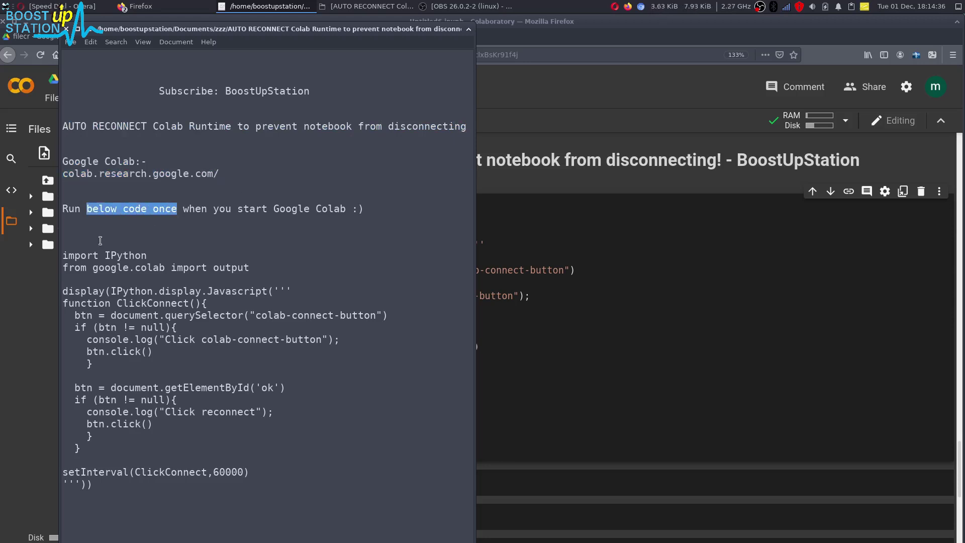
drag(64, 255, 92, 484)
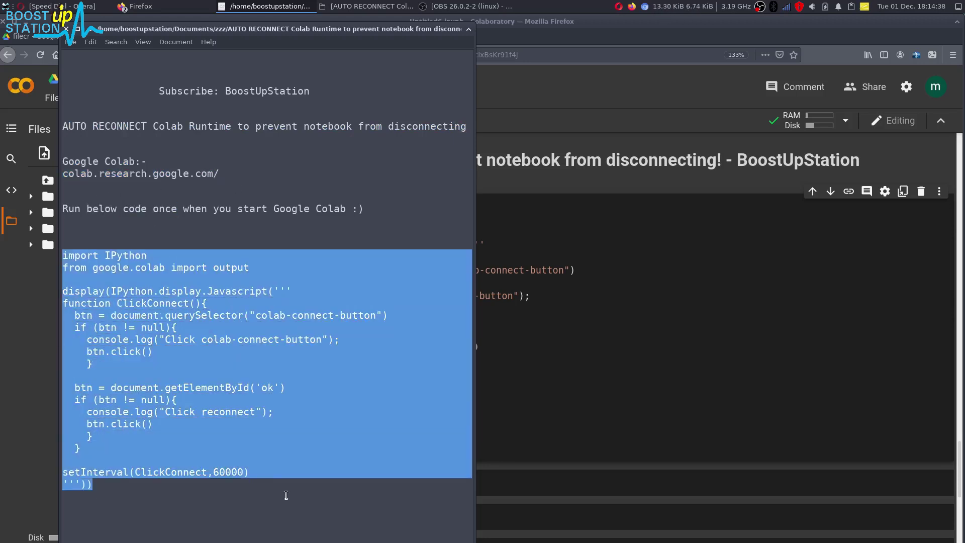
right_click(267, 237)
click(294, 286)
click(601, 344)
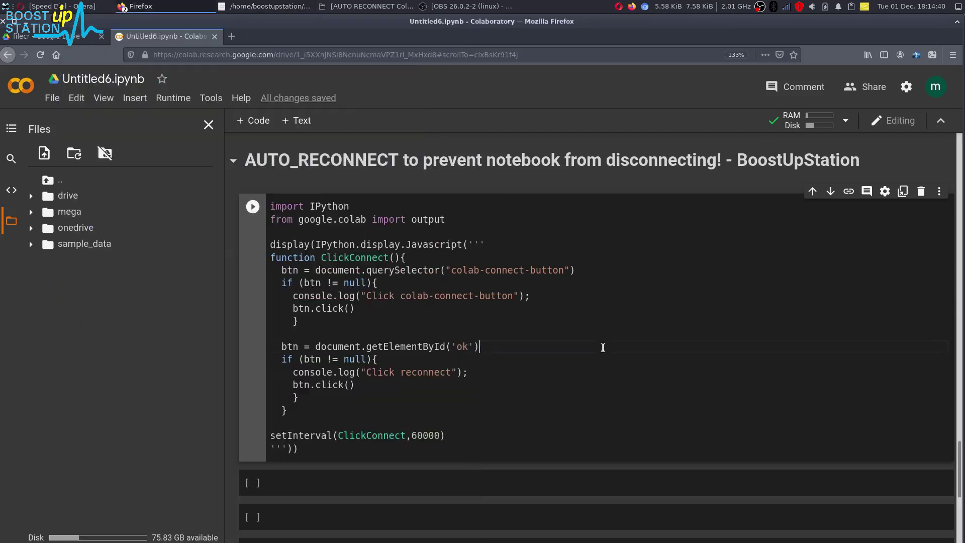
click(258, 123)
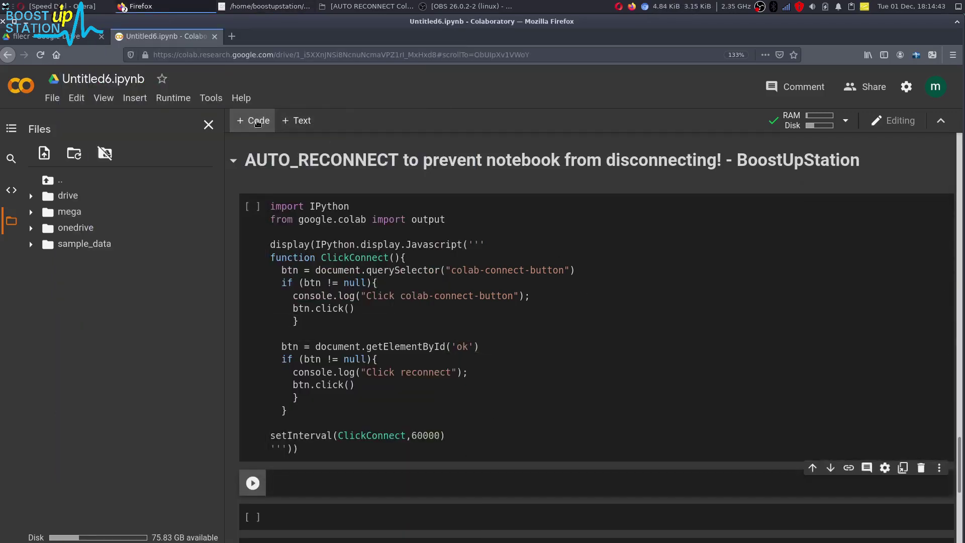
click(420, 451)
key(ctrl+a)
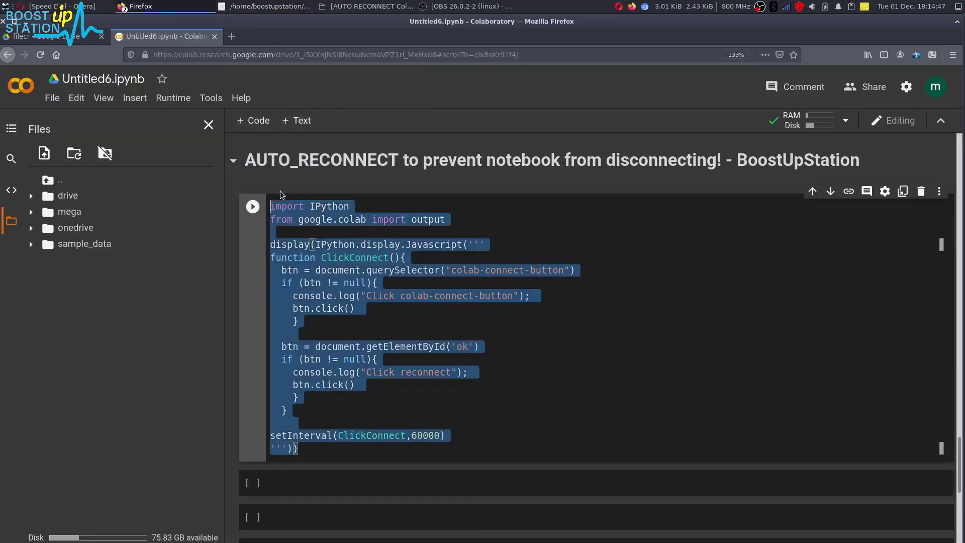
click(365, 325)
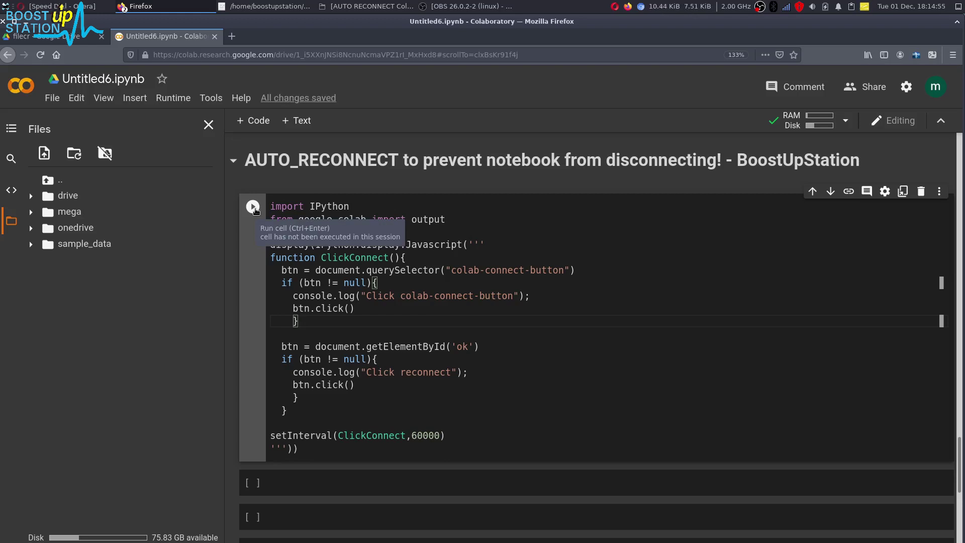
Run the auto-reconnect cell and review its code, including the ClickConnect function's end
click(254, 207)
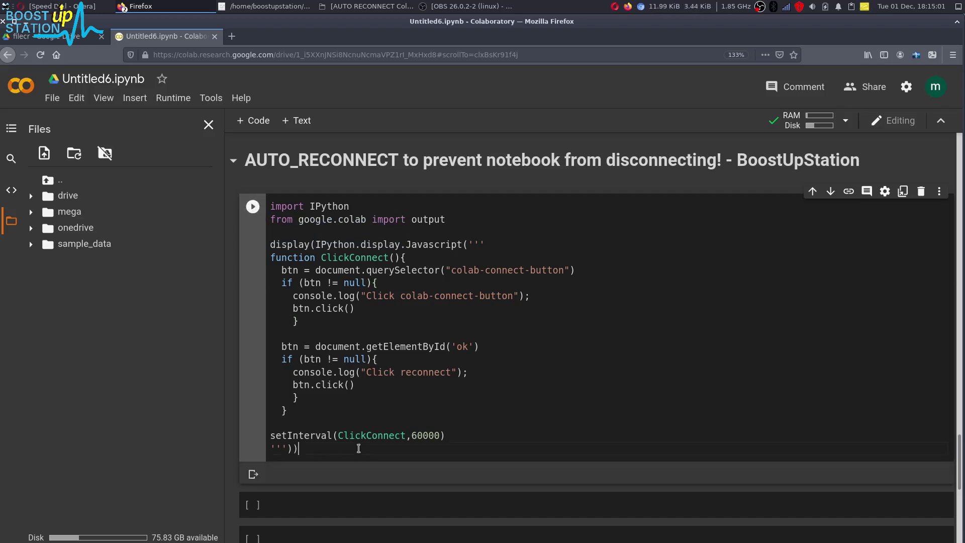
drag(358, 449, 270, 207)
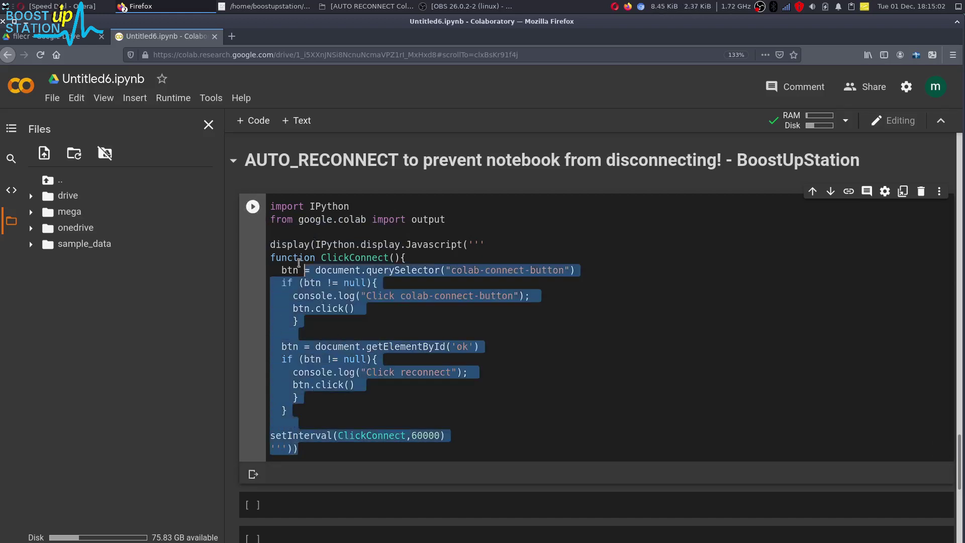
click(397, 357)
click(406, 404)
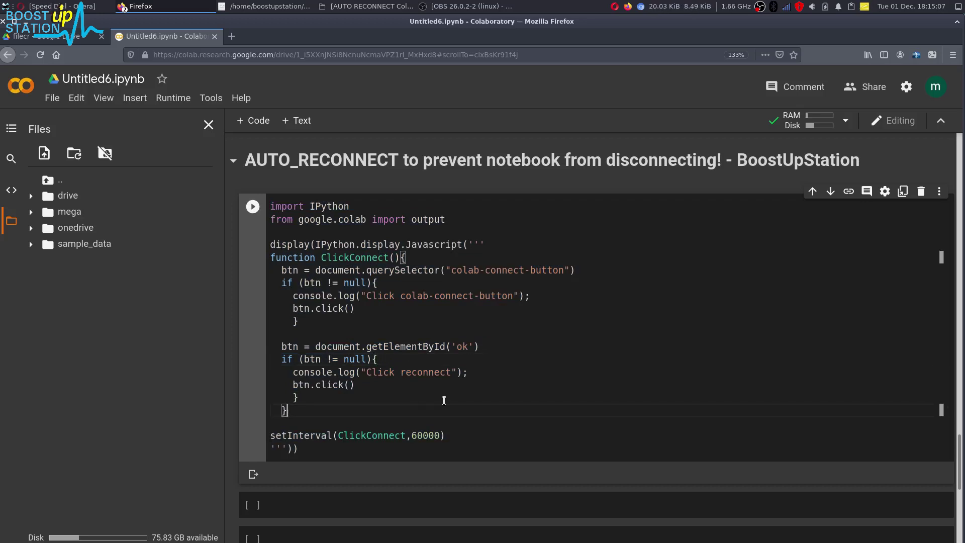
Reselect the cell code, then return to the notes and highlight 'Subscribe: BoostUpStation'
drag(354, 450, 270, 211)
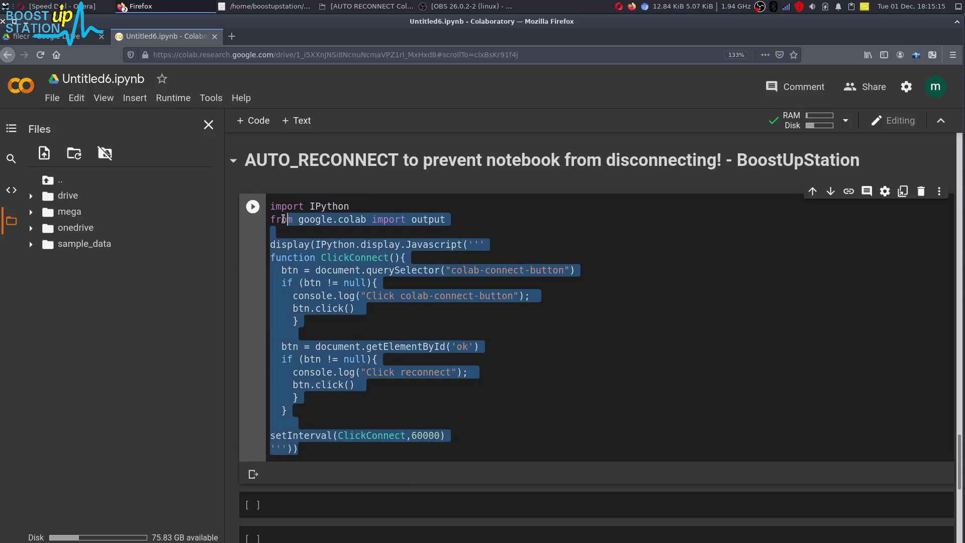
click(356, 235)
click(265, 6)
drag(158, 90, 316, 92)
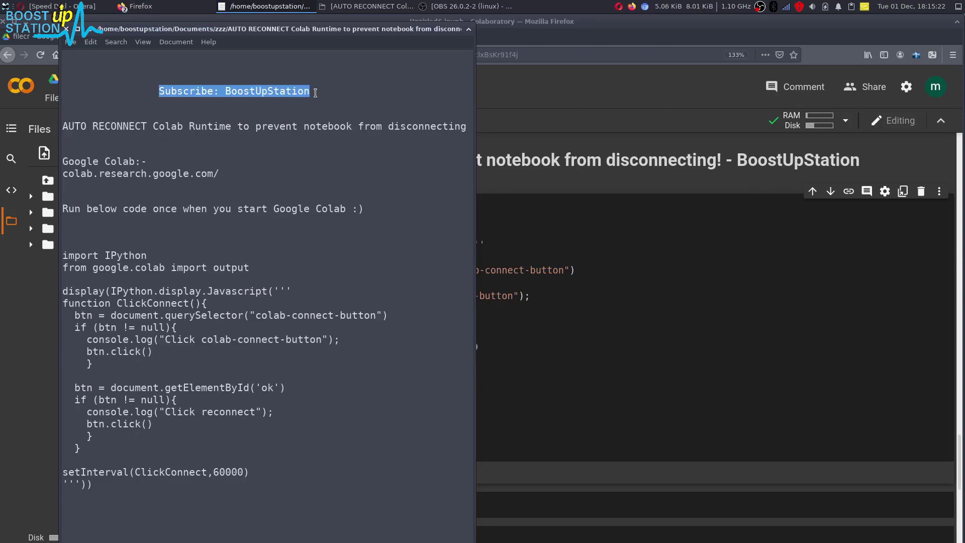